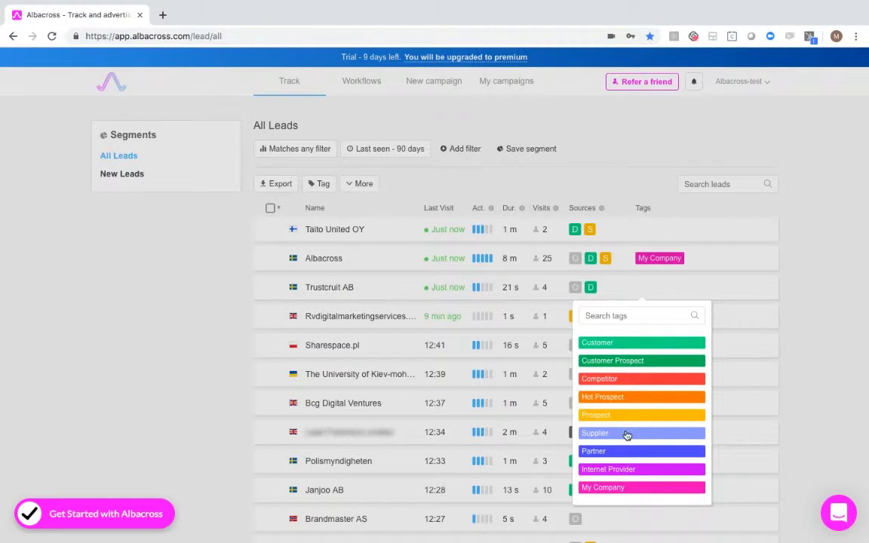
- Review the batch tagging options for leads, including the CSV upload source, and close them without applying a tag
click(569, 268)
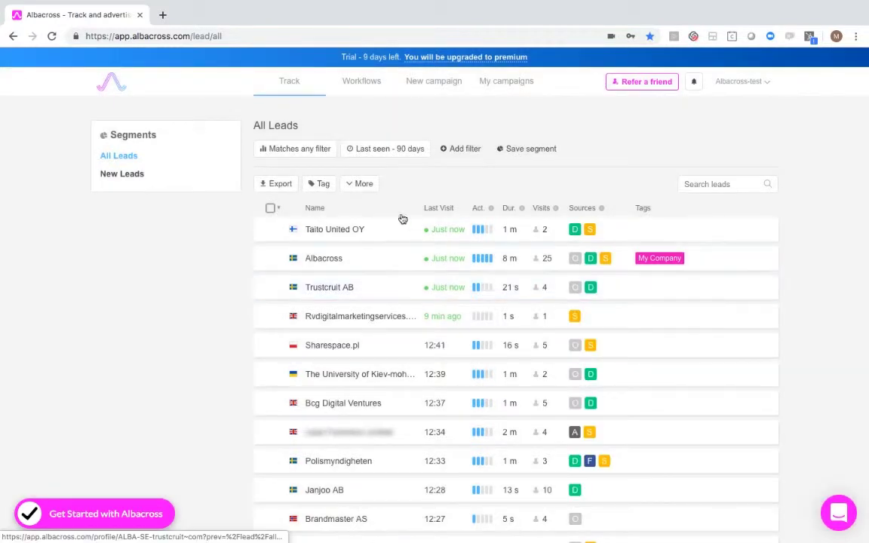
click(323, 184)
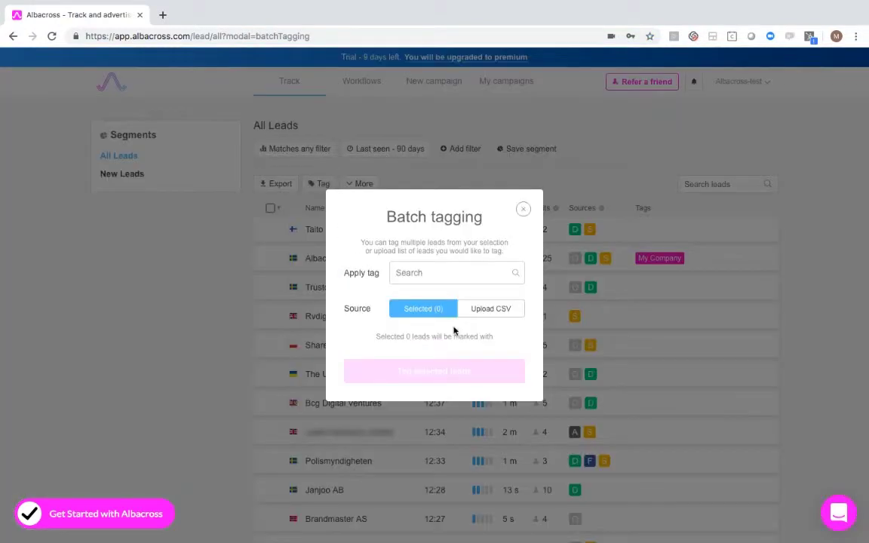
click(484, 309)
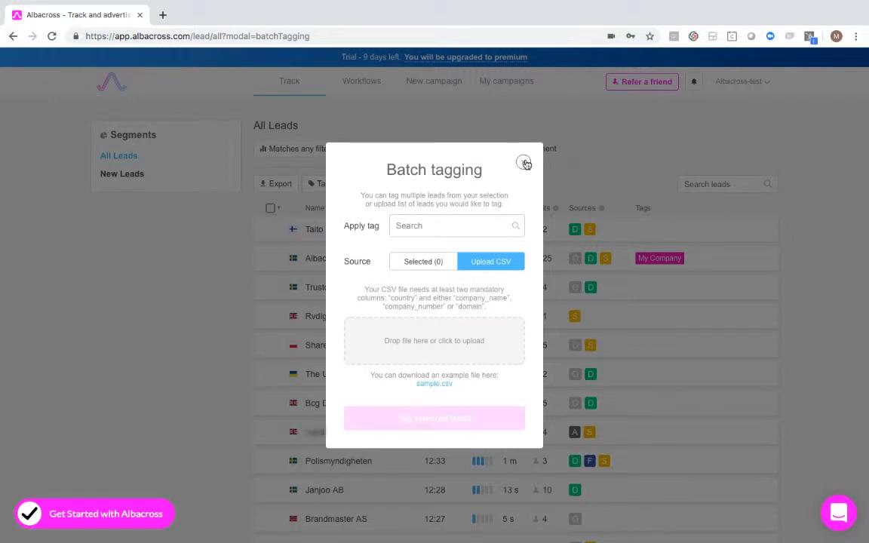
click(524, 163)
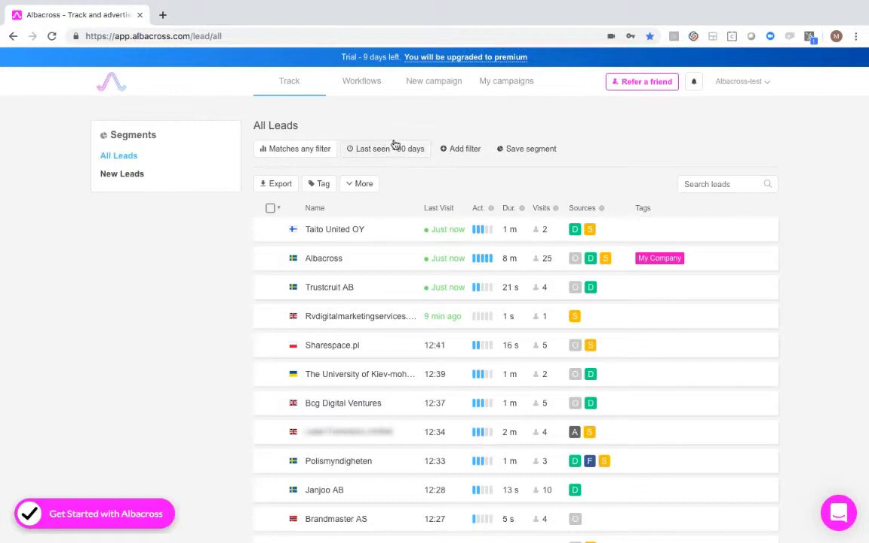
- Add an Employees filter to All Leads with a minimum of 200 employees
click(451, 155)
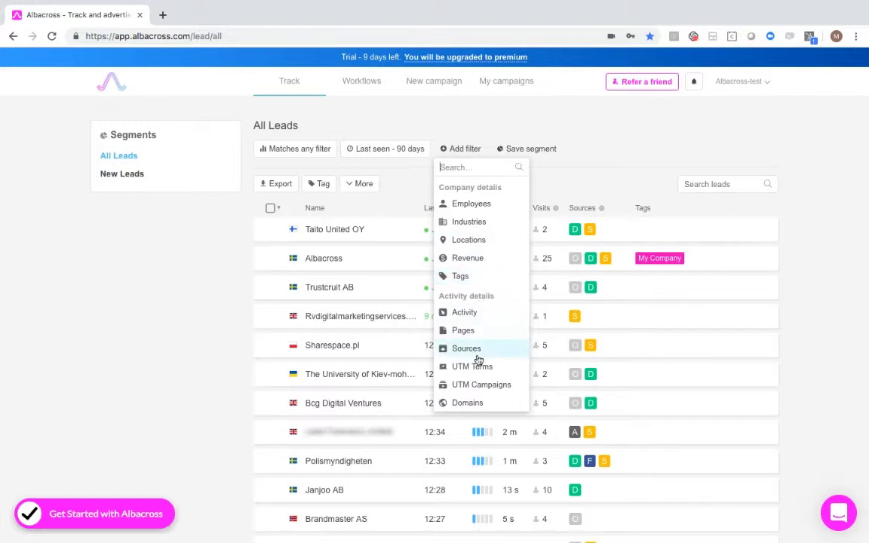
click(473, 205)
drag(446, 186, 497, 188)
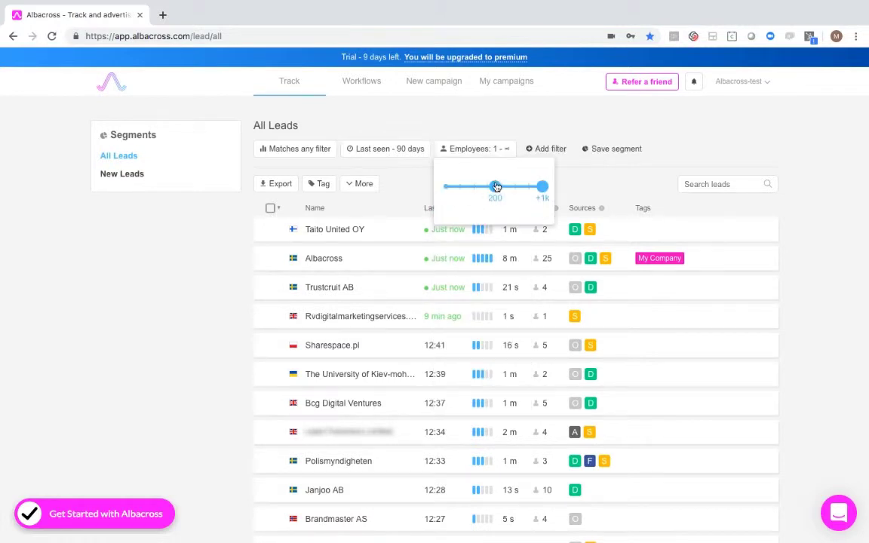
click(556, 150)
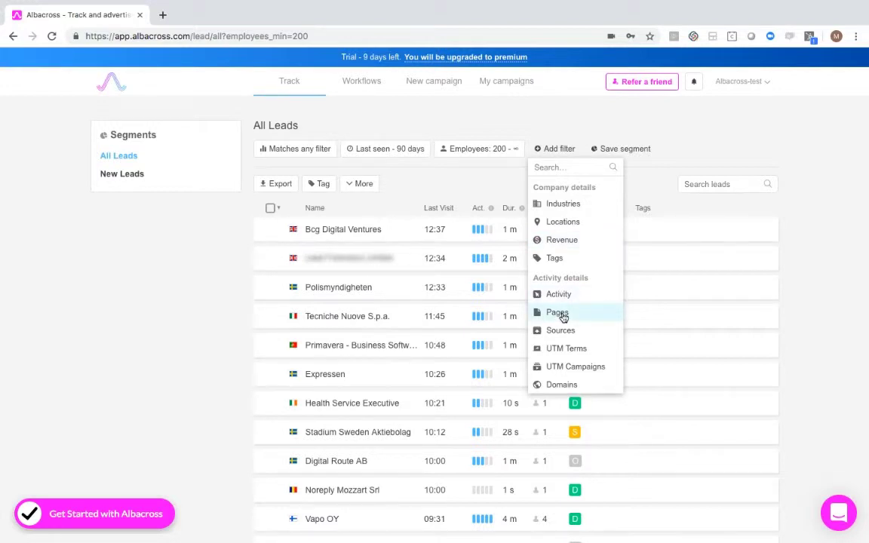
click(563, 317)
click(569, 185)
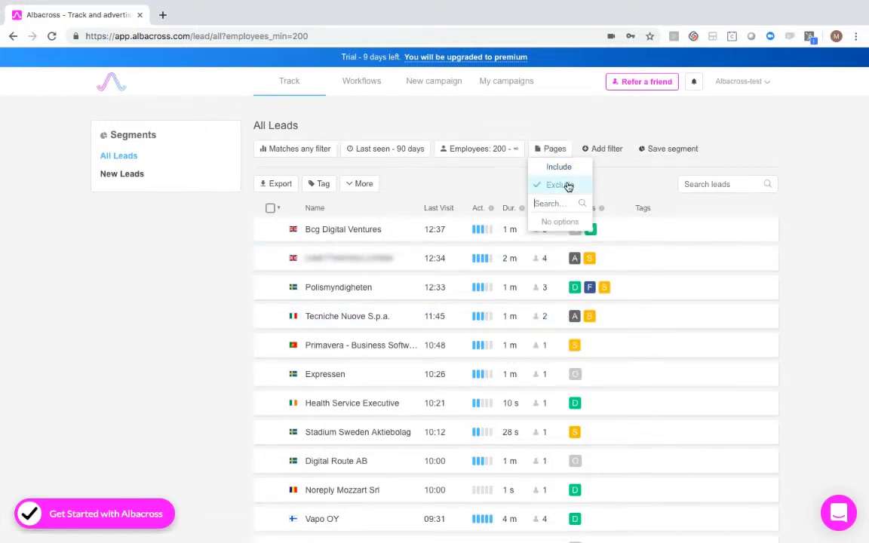
click(557, 149)
- Add an Activity filter that limits the leads to Engaged companies
click(560, 151)
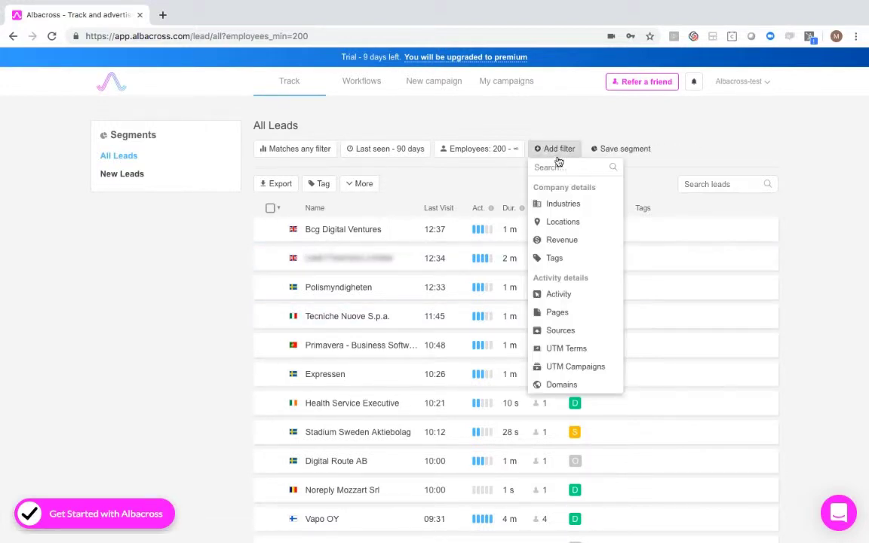
click(553, 295)
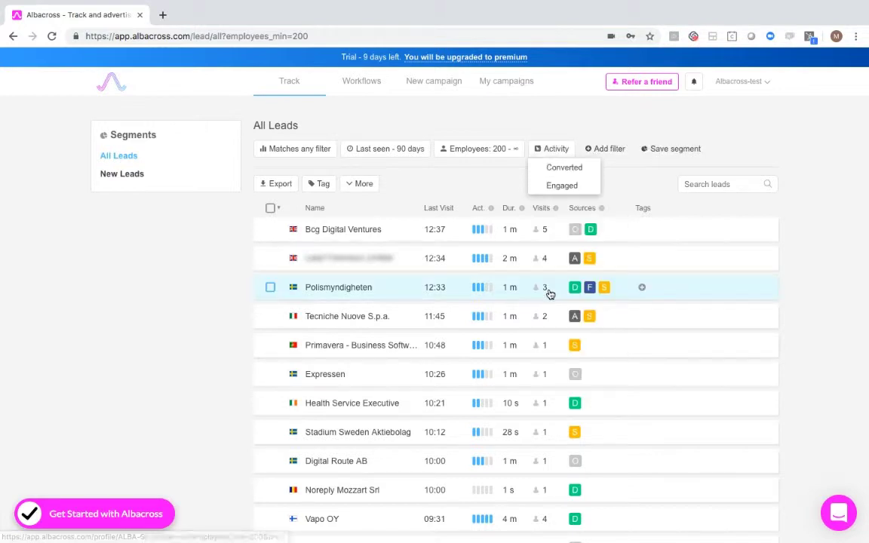
click(564, 186)
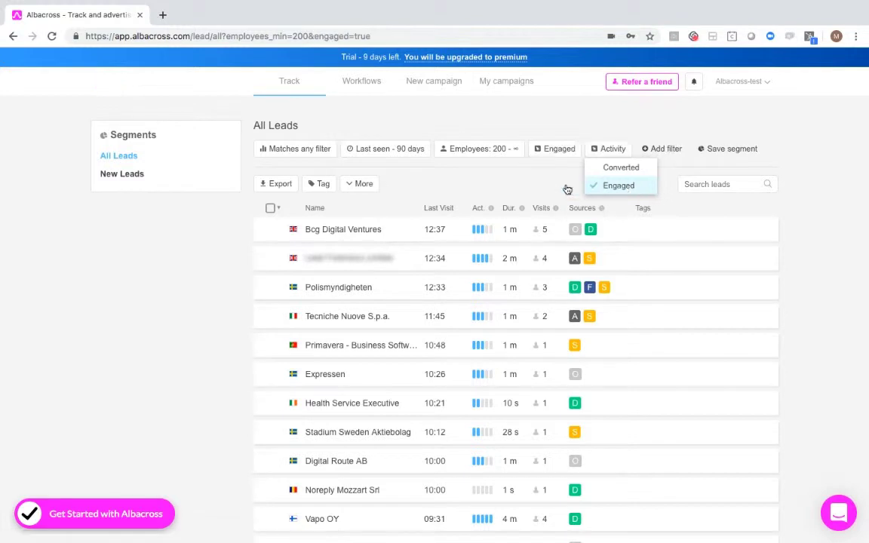
click(646, 126)
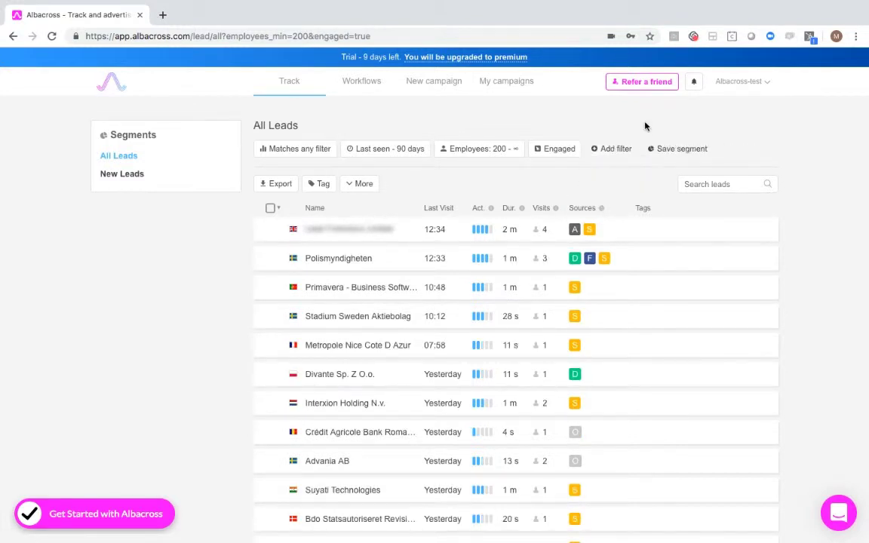
- Save the current filters as a new segment named "Segment 2"
click(674, 148)
click(358, 306)
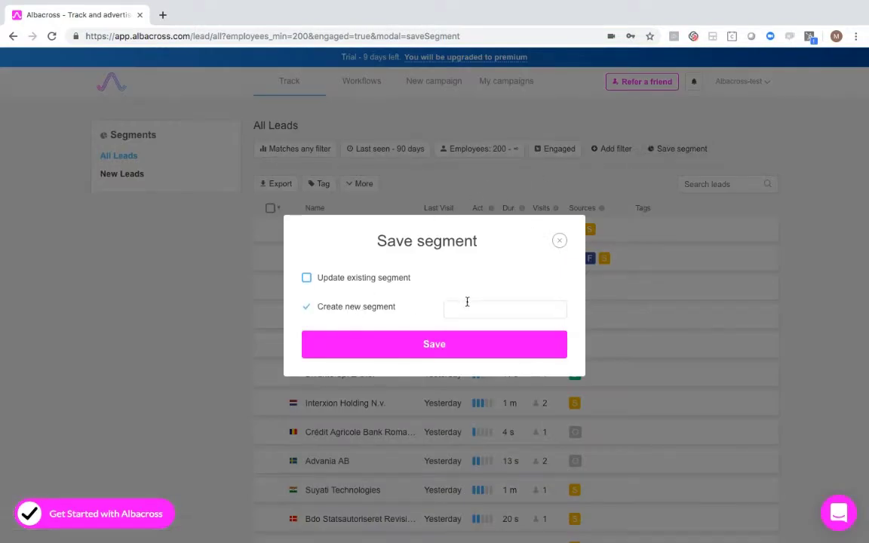
text(Segment 2)
click(462, 346)
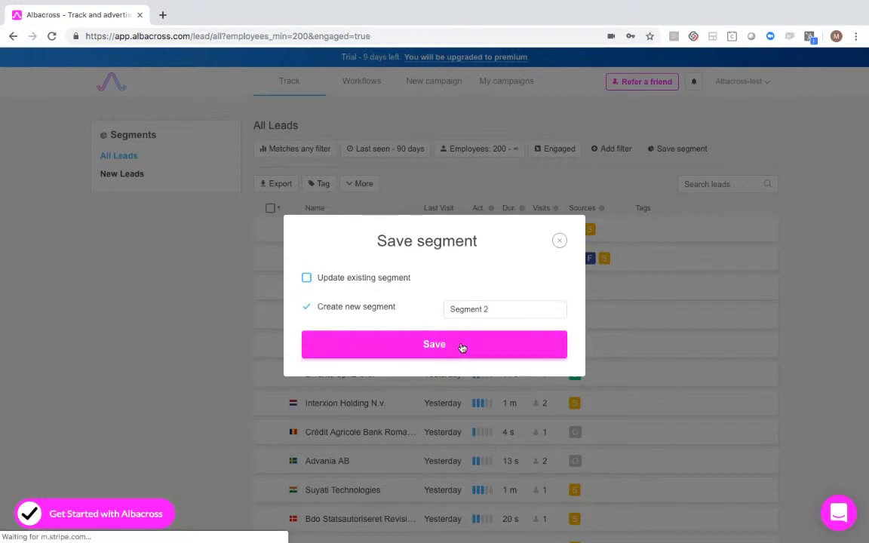
- Open Segment 2, view the Stadium Sweden Aktiebolag company profile, and return to the segment's lead list
click(121, 194)
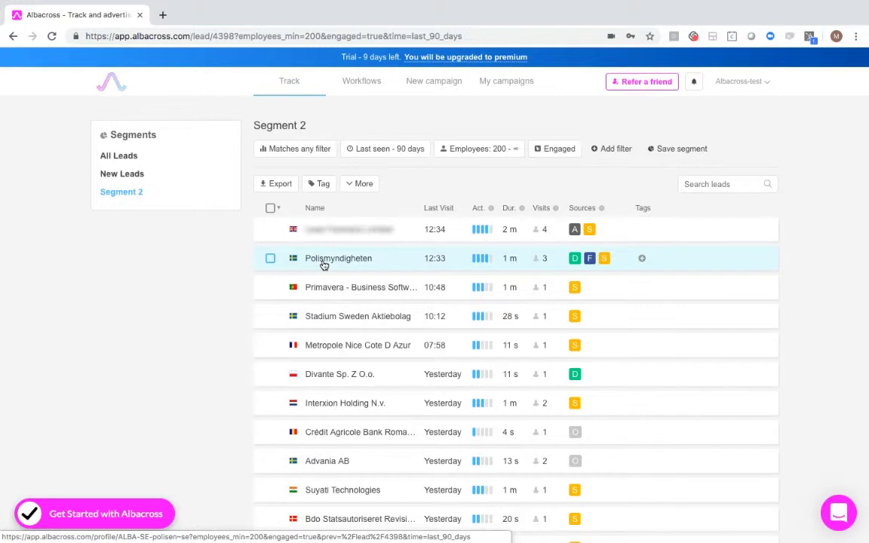
click(328, 316)
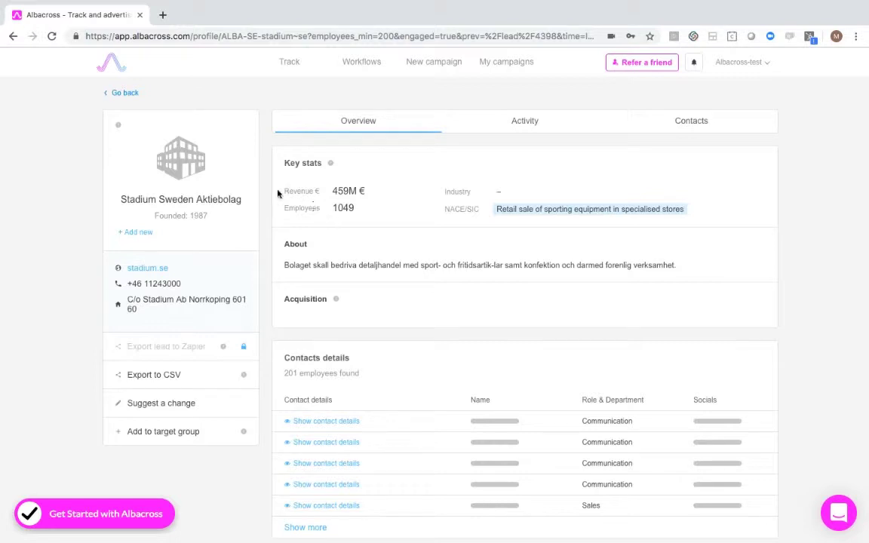
click(121, 93)
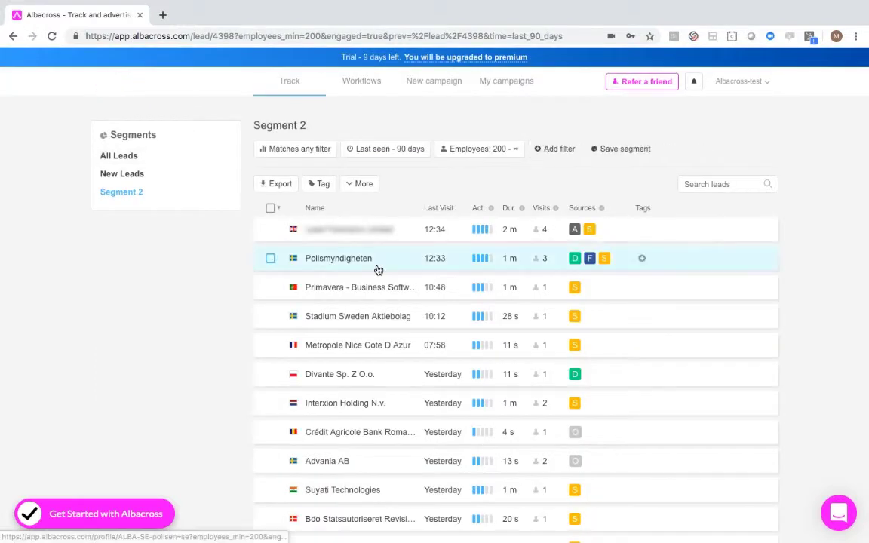
- Open the Interxion Holding N.v. lead and review its key stats, contacts and top website activity in the overview
click(340, 414)
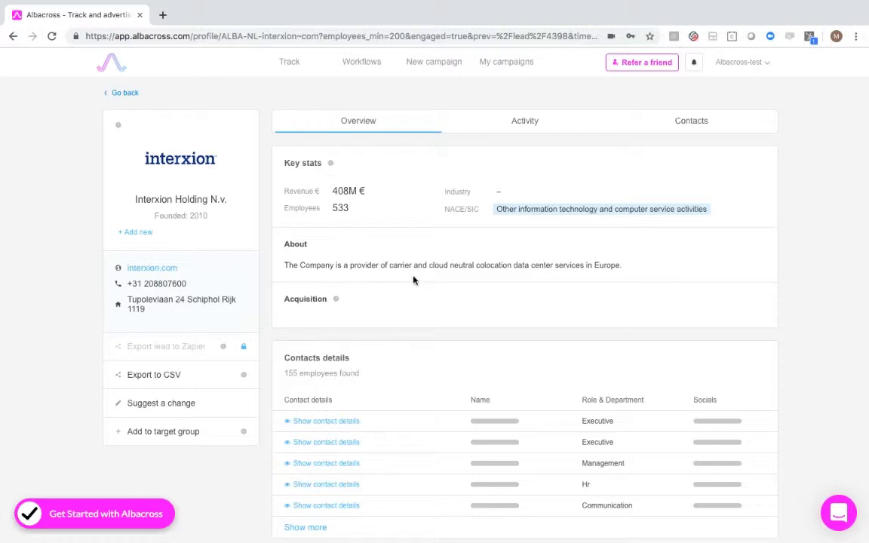
scroll(424, 281, down, 2)
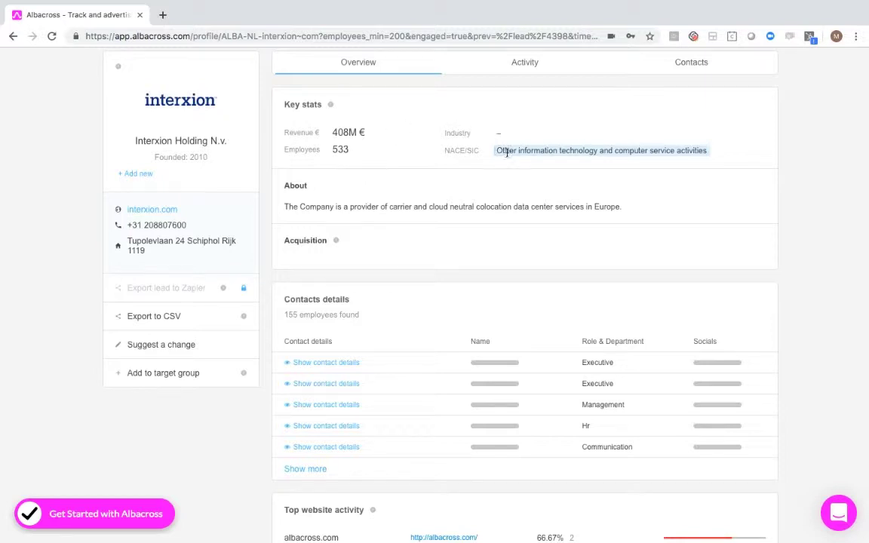
scroll(508, 153, down, 2)
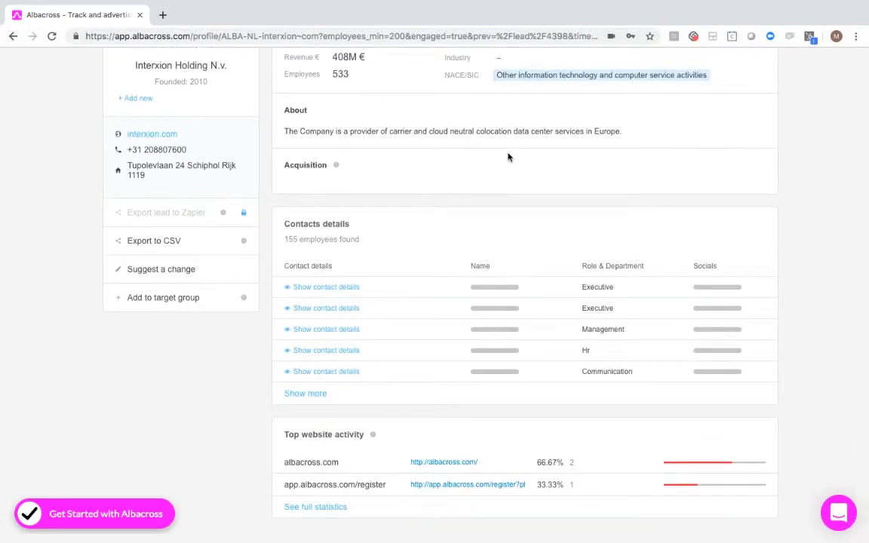
scroll(359, 174, up, 2)
- Review Interxion's activity data, covering top website activity, acquisition, and the sources, pages and actions of the last 90 days
click(520, 126)
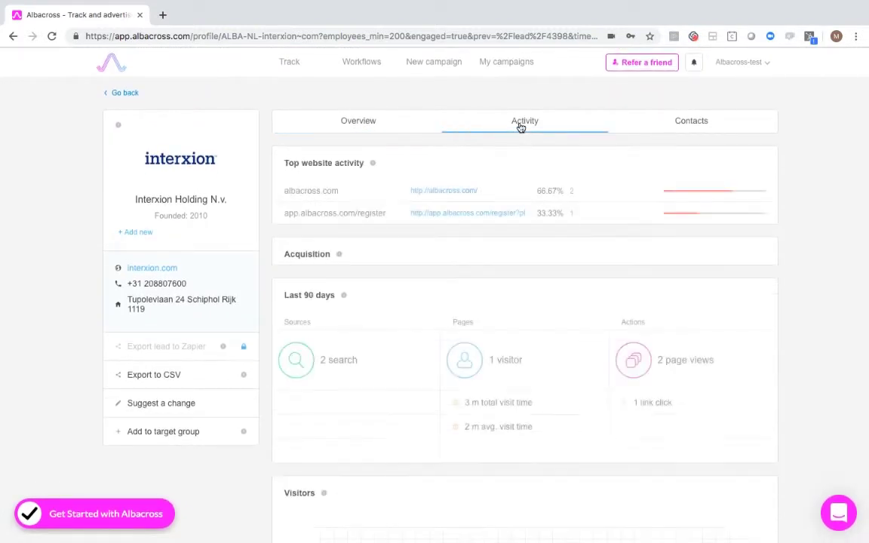
scroll(416, 127, down, 1)
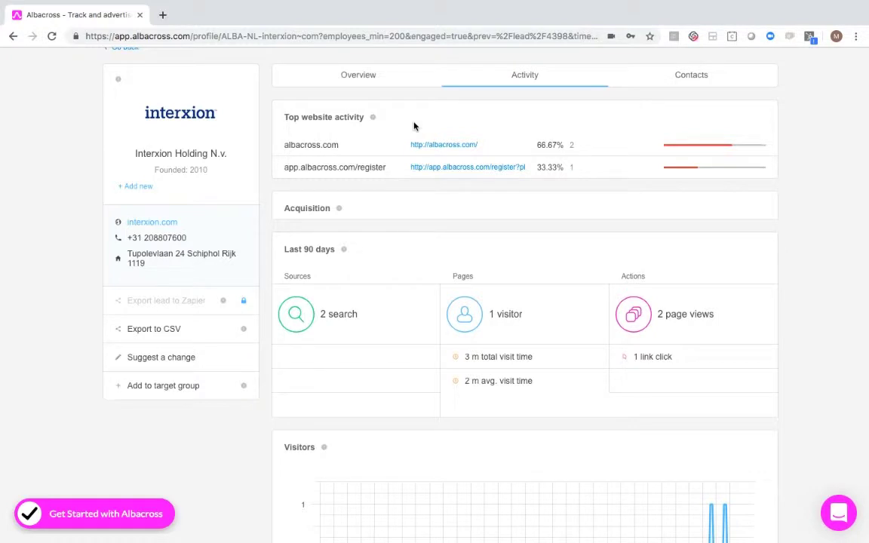
scroll(414, 126, up, 1)
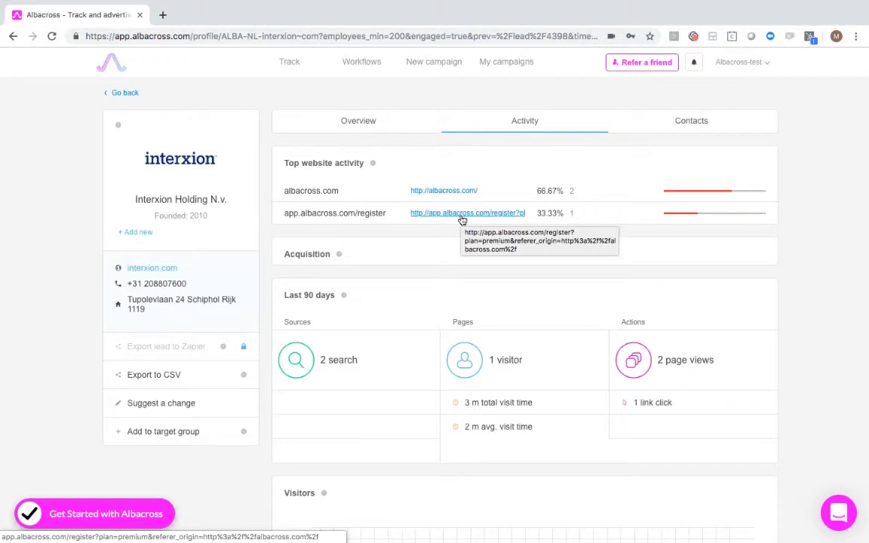
drag(286, 253, 325, 253)
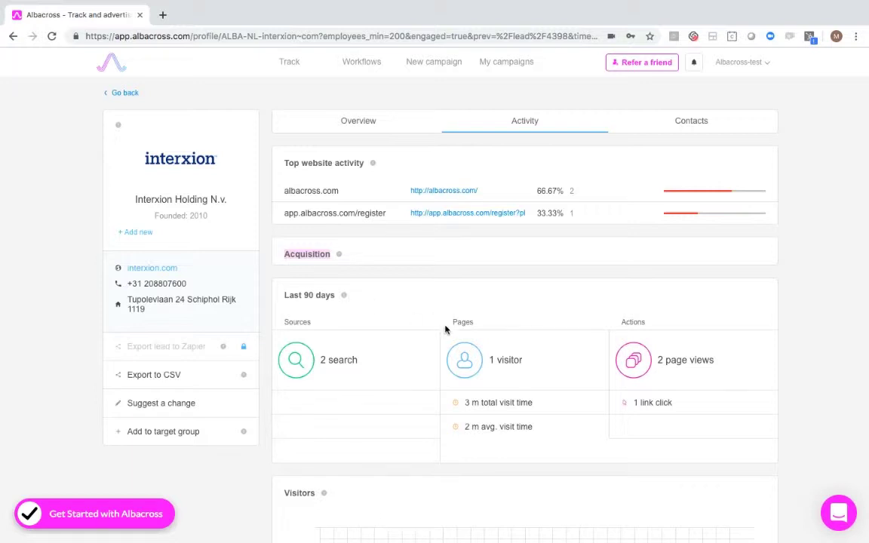
scroll(445, 330, down, 1)
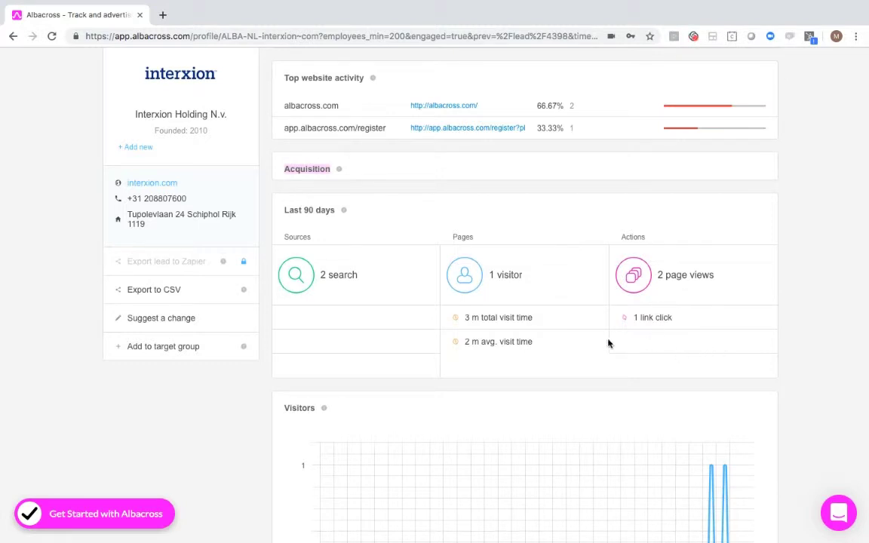
scroll(582, 341, down, 5)
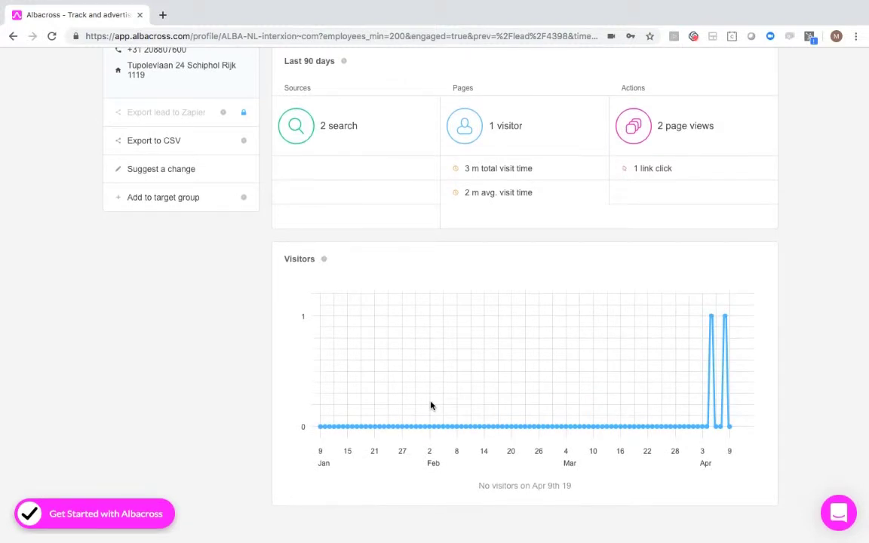
- Inspect the visit details for 5 April and 8 April 2019 on Interxion's visitors chart
mouse_move(435, 429)
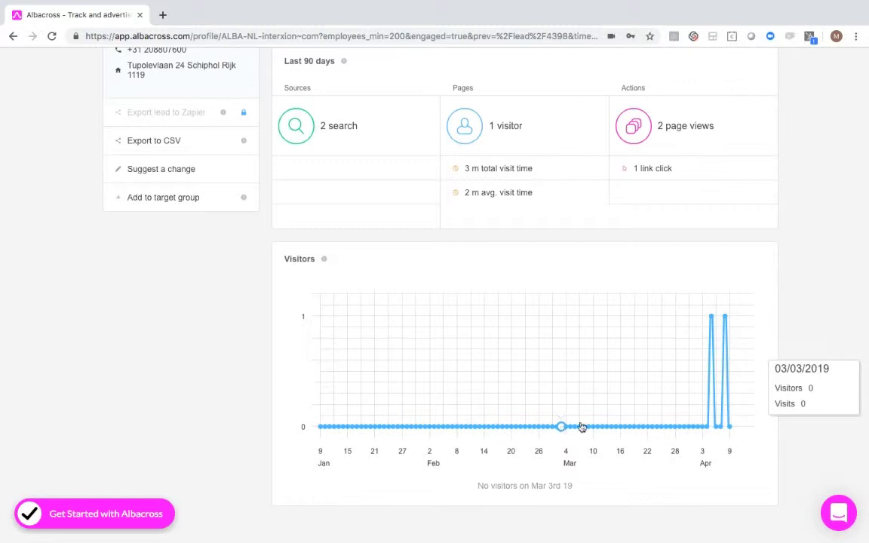
click(711, 317)
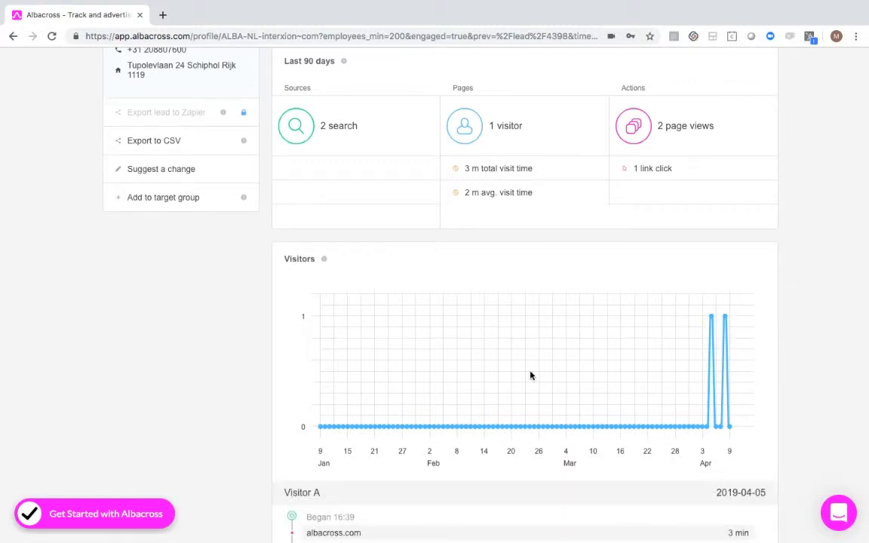
scroll(530, 375, down, 2)
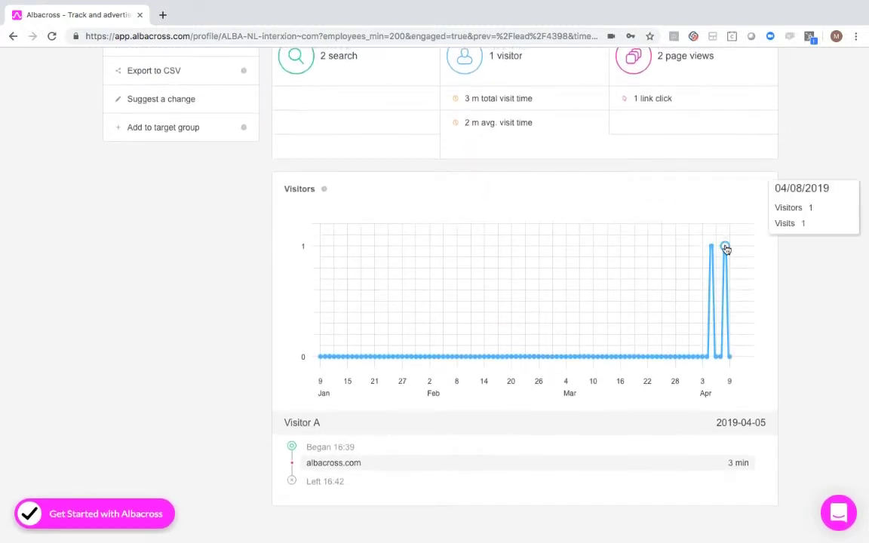
click(726, 249)
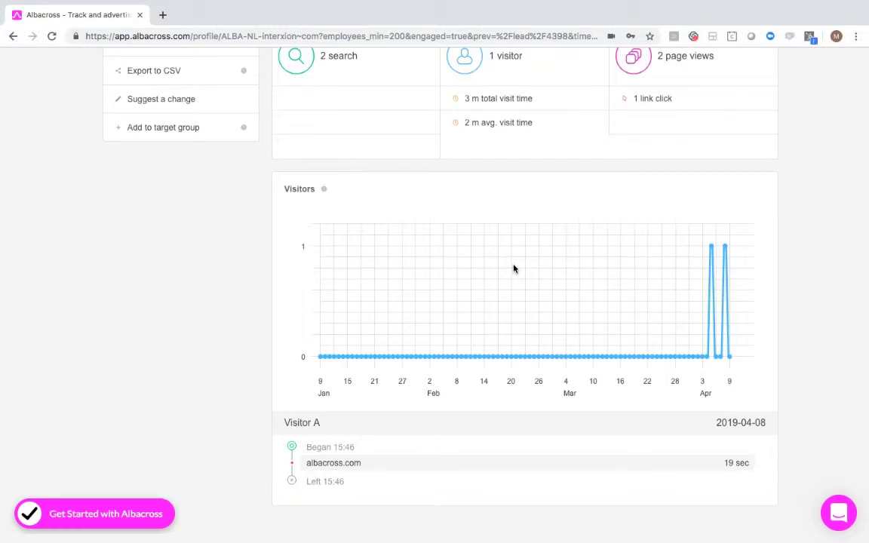
- Reveal the contact details of the Business Development Director in Sales from Interxion's list of contacts
scroll(514, 268, up, 5)
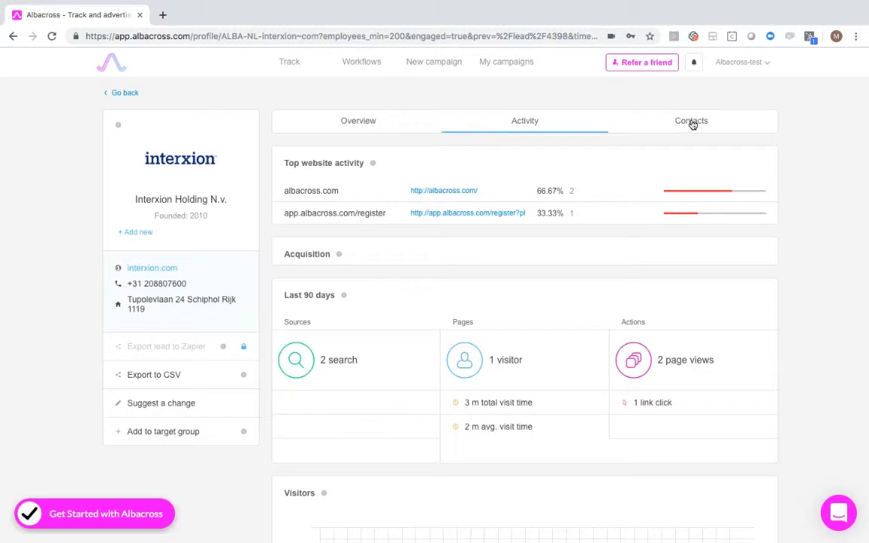
click(693, 123)
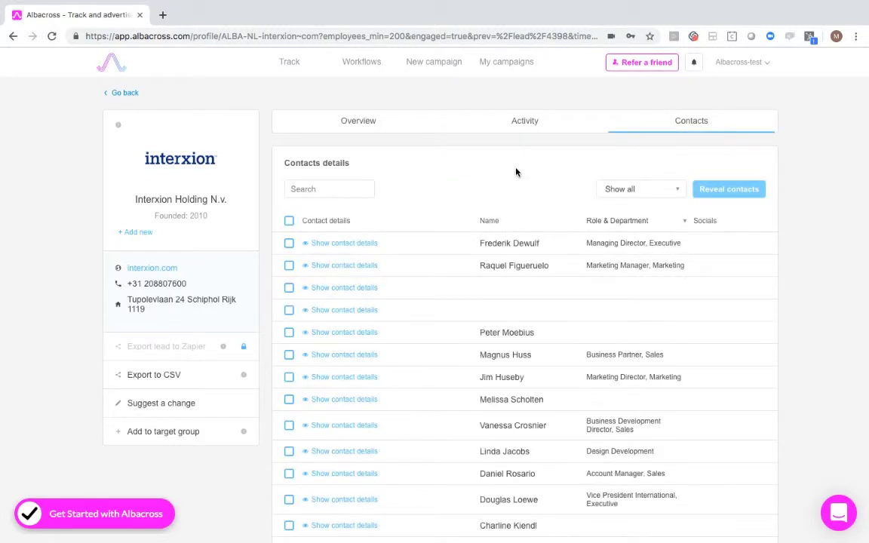
scroll(516, 173, down, 2)
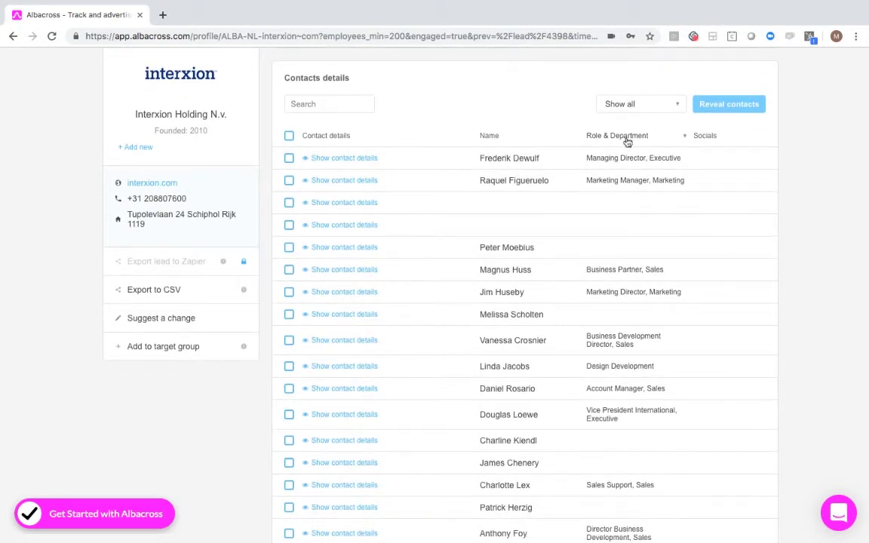
scroll(623, 293, down, 2)
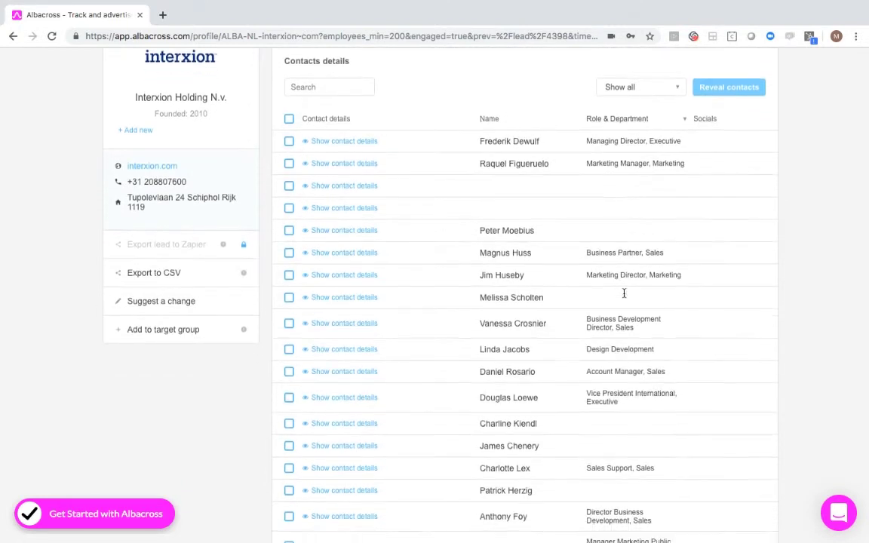
click(363, 283)
click(414, 417)
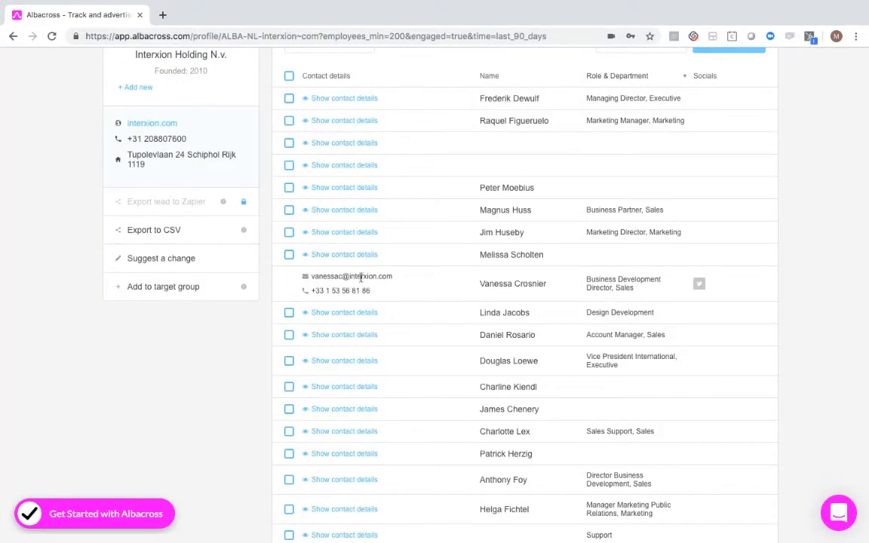
- Return from Interxion's contacts to the lead list and open Segment 2 to review its leads
drag(311, 276, 394, 278)
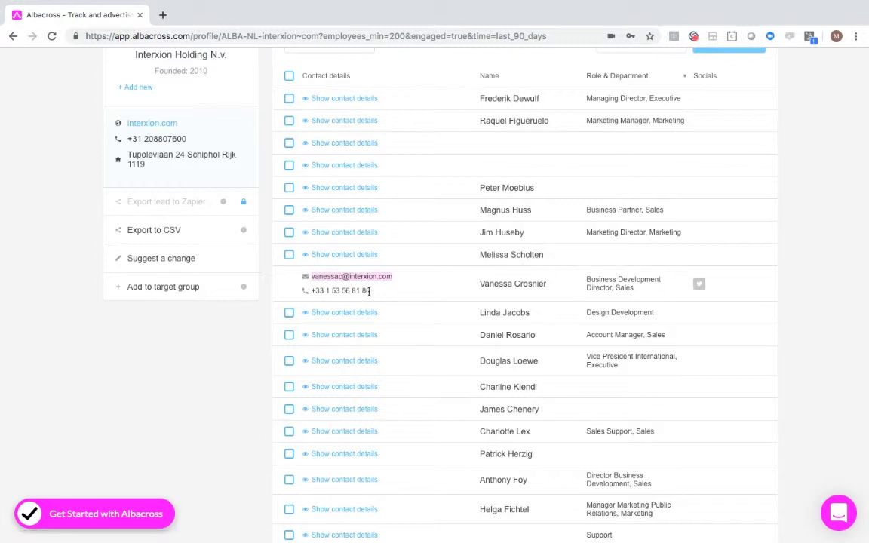
scroll(368, 291, up, 3)
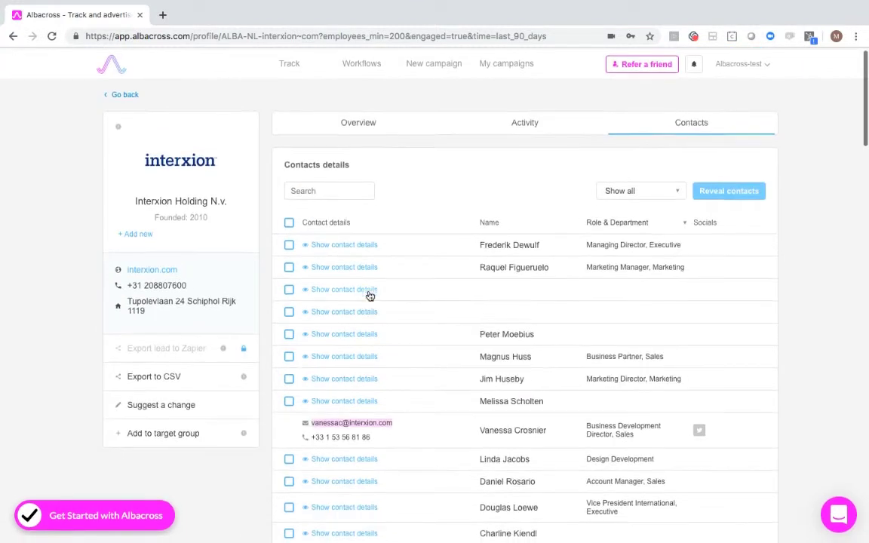
click(120, 93)
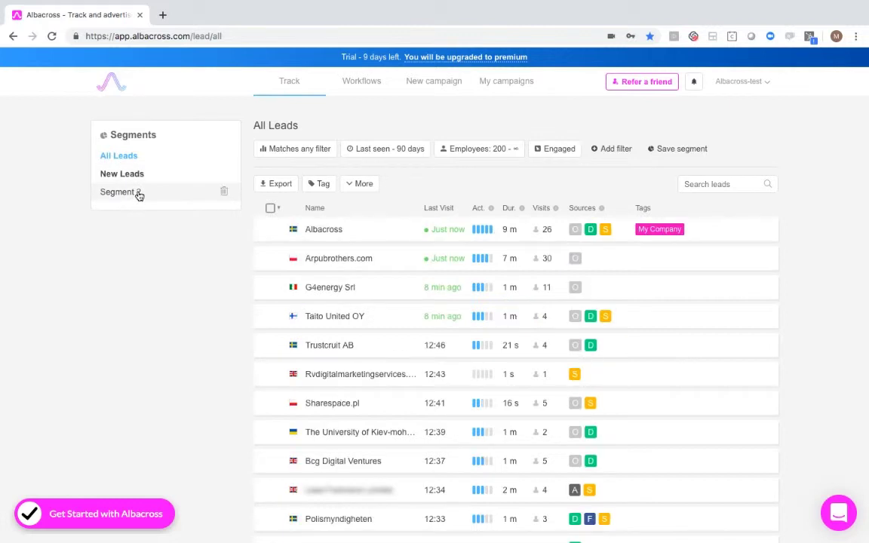
click(139, 195)
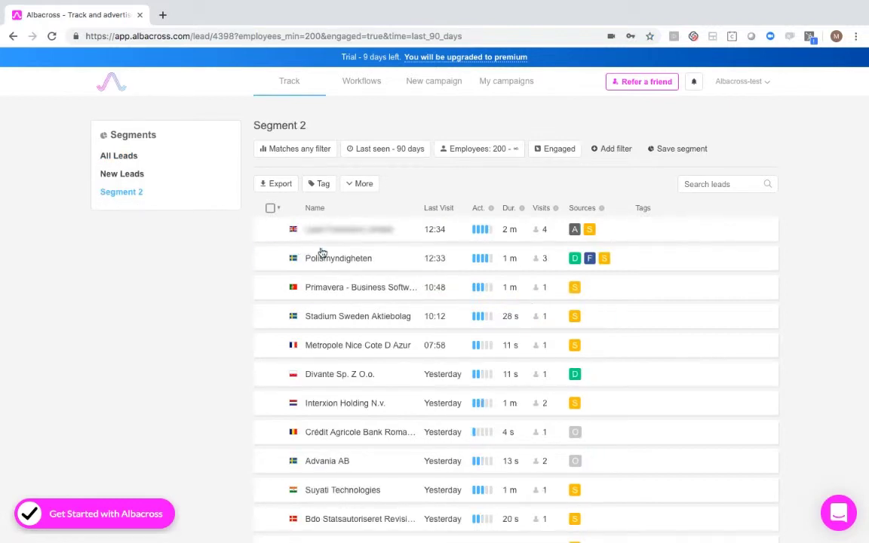
scroll(341, 256, down, 1)
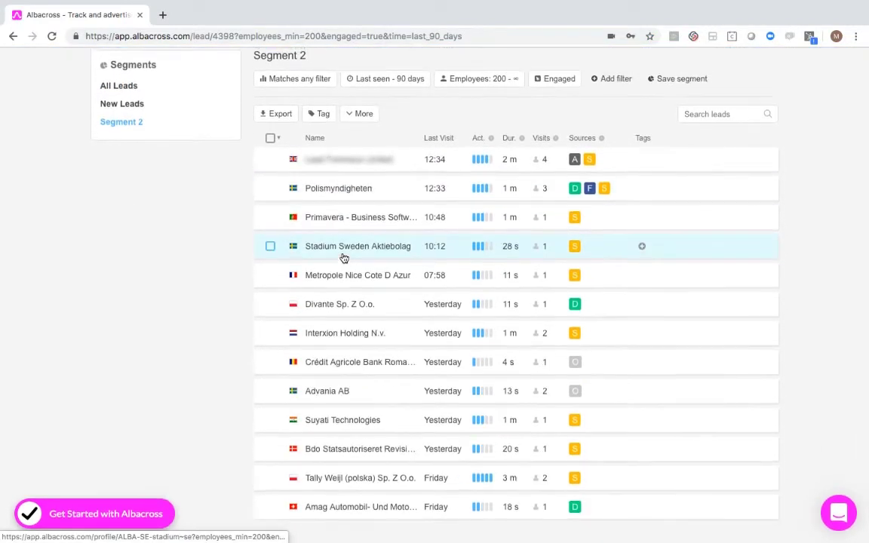
scroll(343, 258, up, 1)
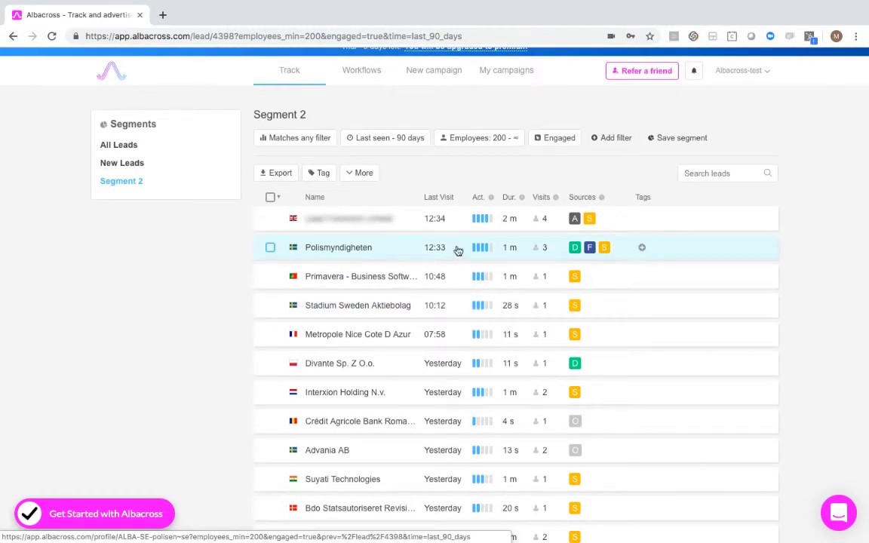
- Set up a CSV export of Segment 2's contacts with Autoreveal enabled and the contact type set to Personal
click(279, 181)
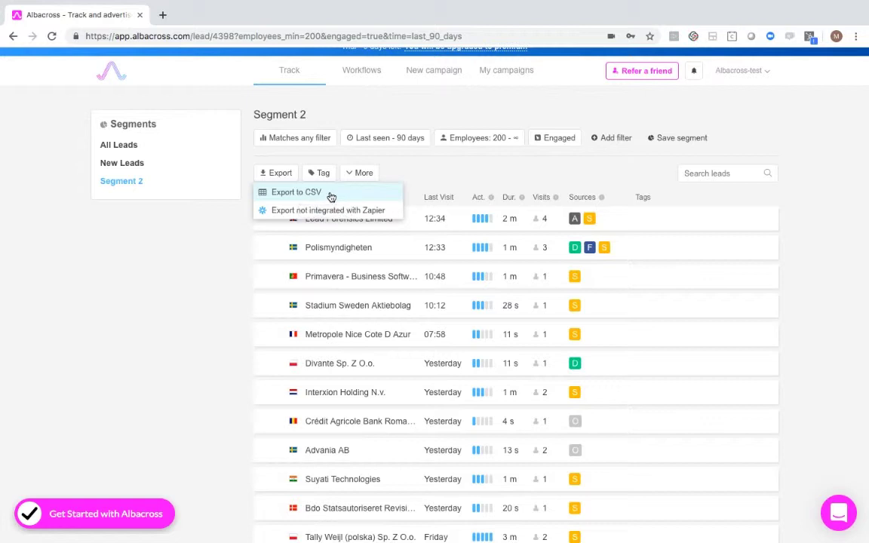
click(331, 195)
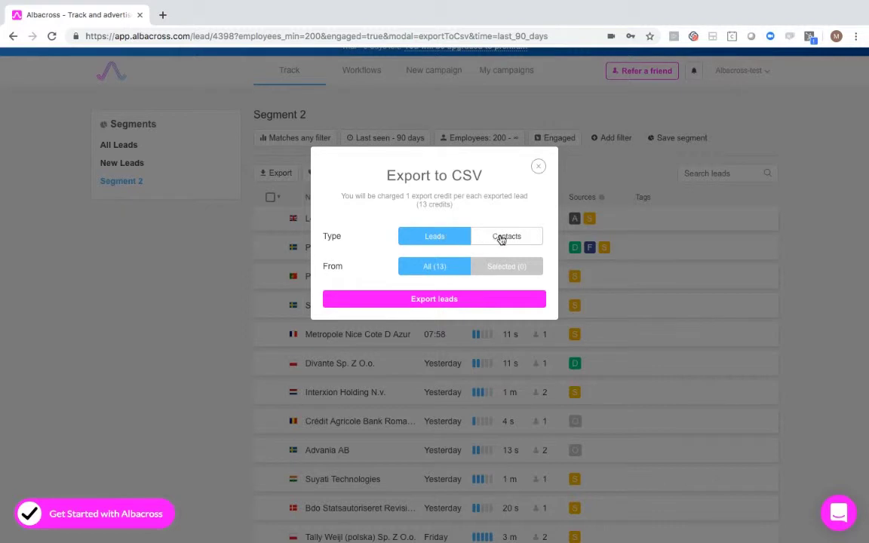
click(510, 239)
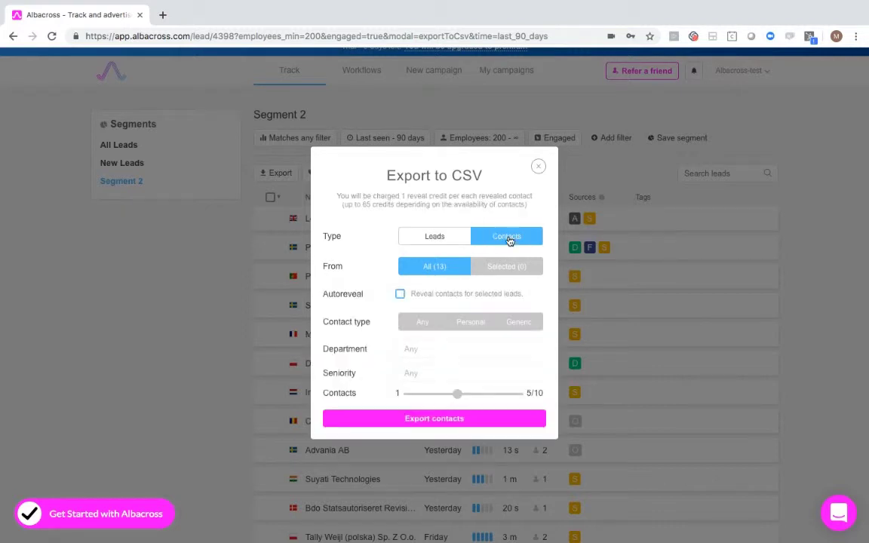
click(401, 295)
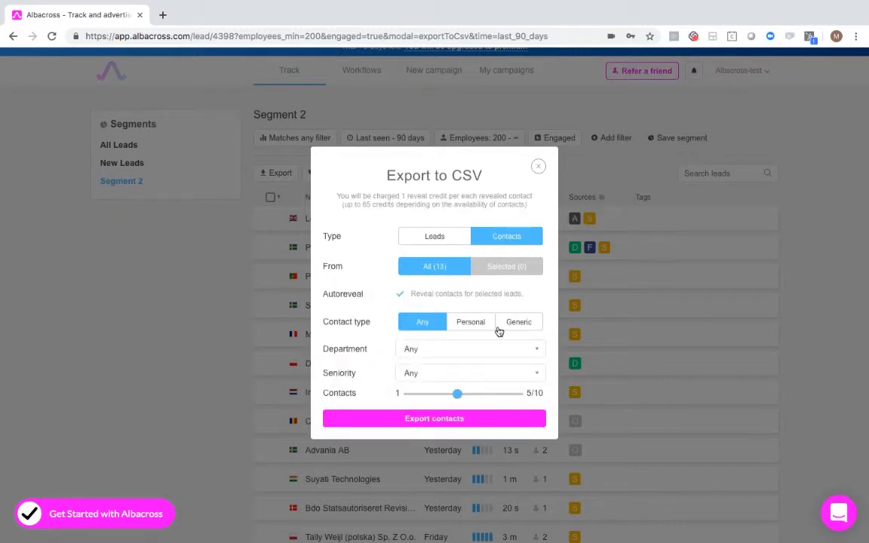
click(480, 323)
- Restrict the contact export to the Marketing, Communication and Management departments
click(470, 353)
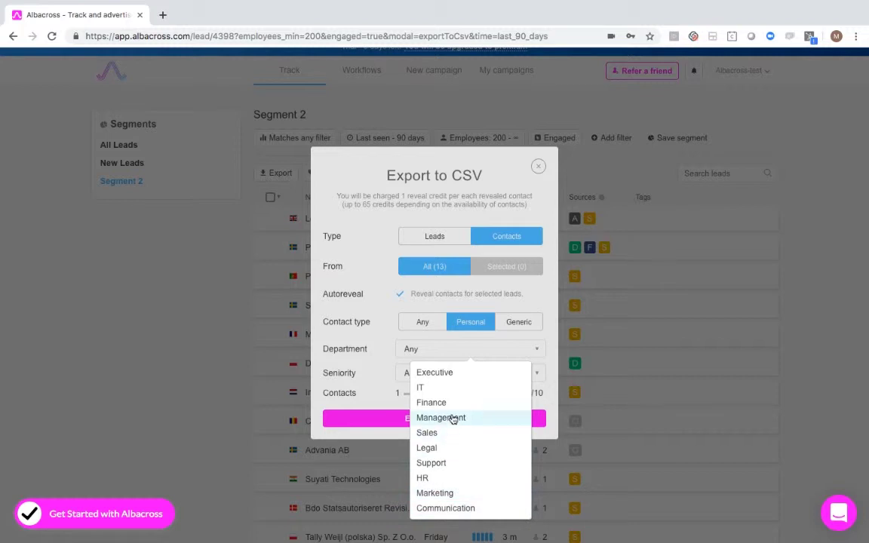
click(452, 494)
click(458, 348)
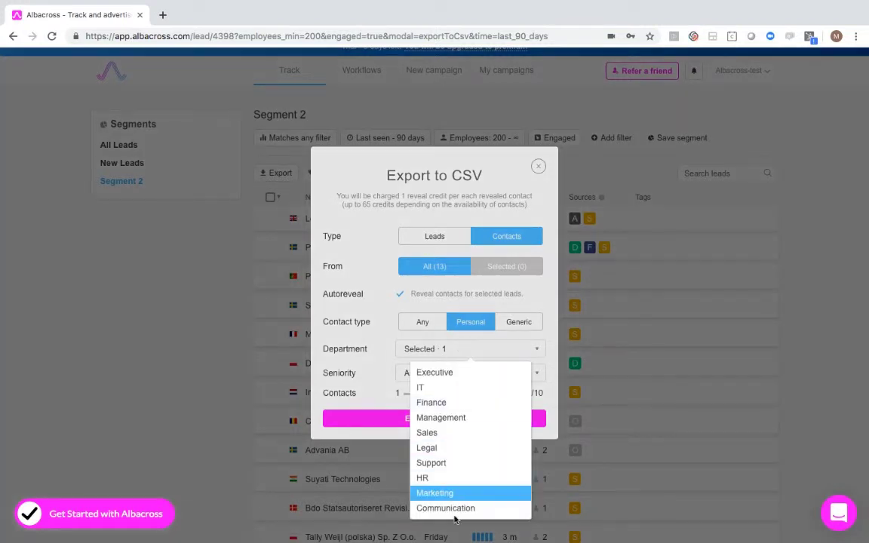
click(454, 510)
click(456, 351)
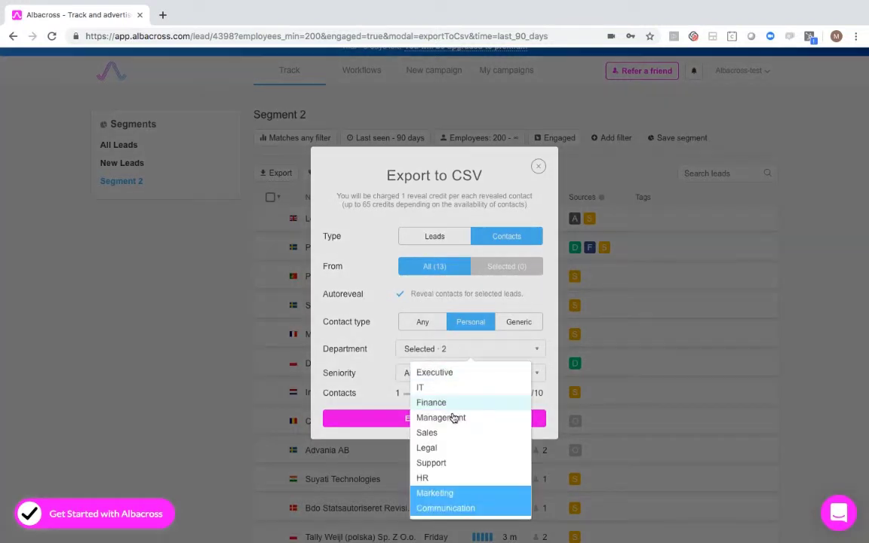
click(452, 415)
- Set the export's seniority to Senior and Executive and lower the number of contacts
click(452, 373)
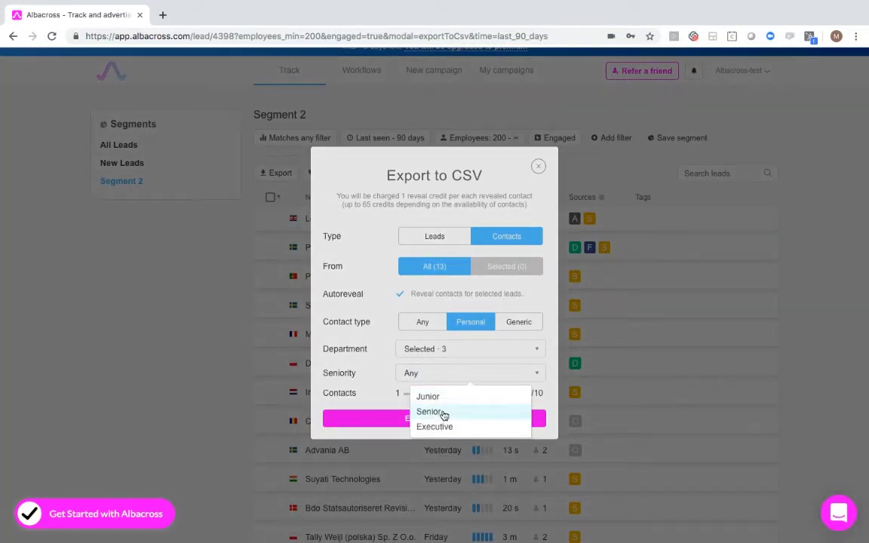
click(442, 412)
click(452, 375)
click(448, 426)
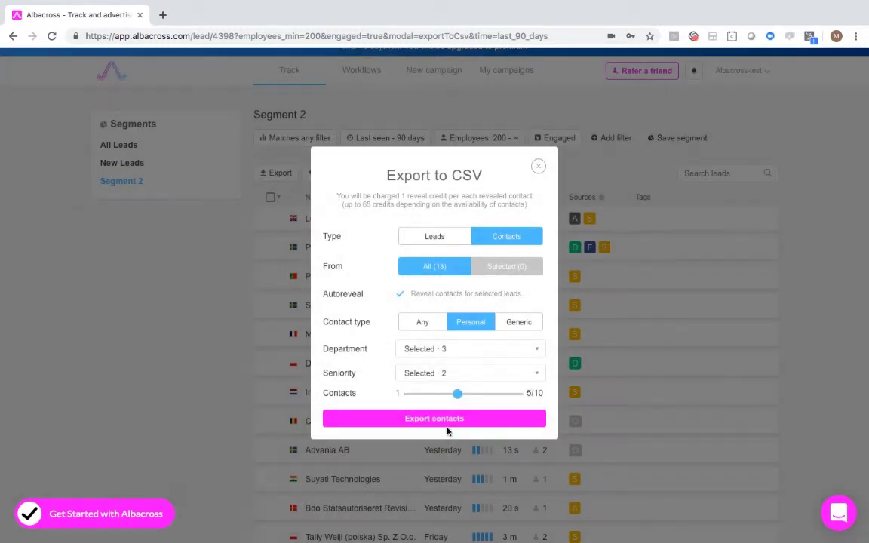
drag(457, 394, 409, 394)
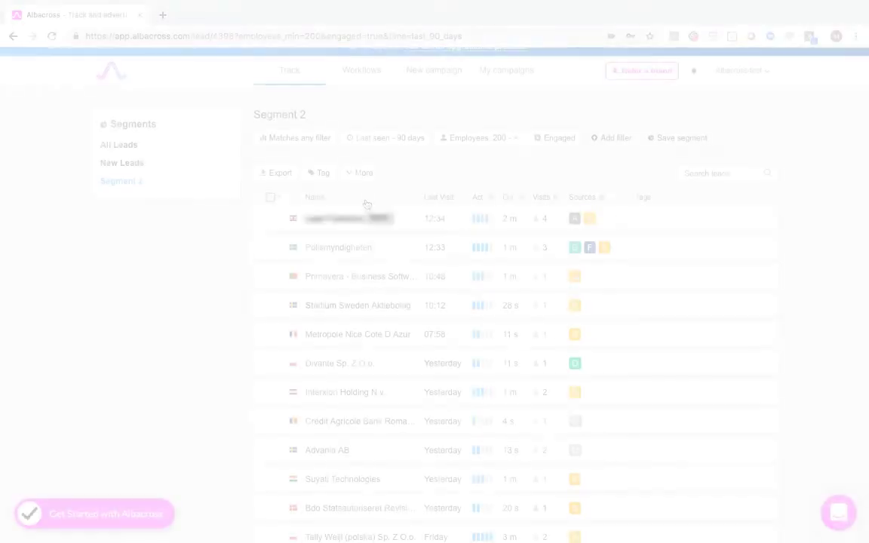
- Open the account's CRM & Integration settings and review the Zapier connection instructions and Zap templates
click(747, 74)
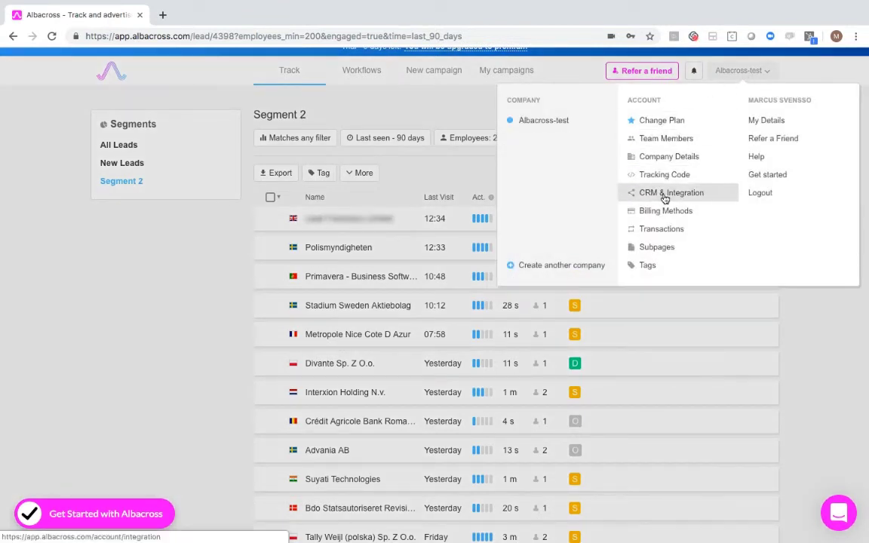
click(665, 194)
scroll(302, 238, down, 5)
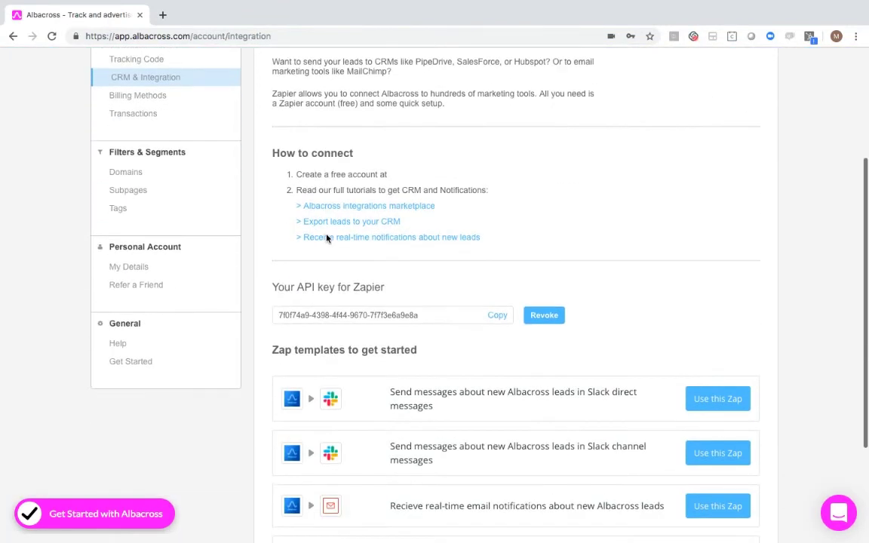
scroll(326, 238, down, 4)
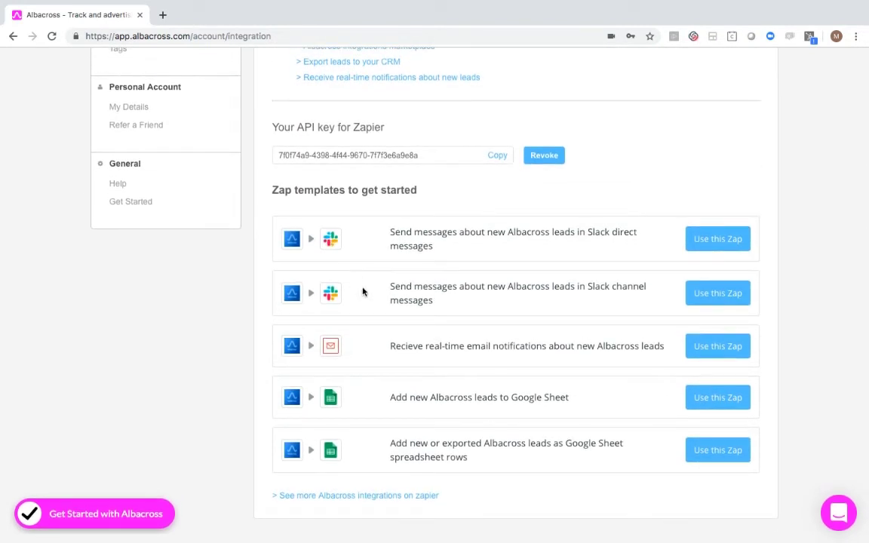
drag(393, 346, 554, 349)
scroll(553, 352, up, 1)
scroll(553, 352, up, 5)
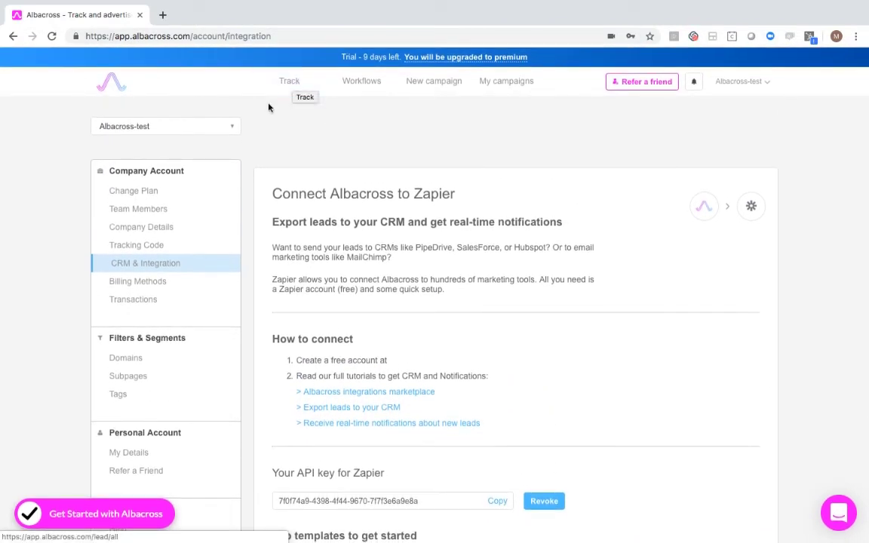
- Open the form for inviting team members and check its email and access fields
click(172, 211)
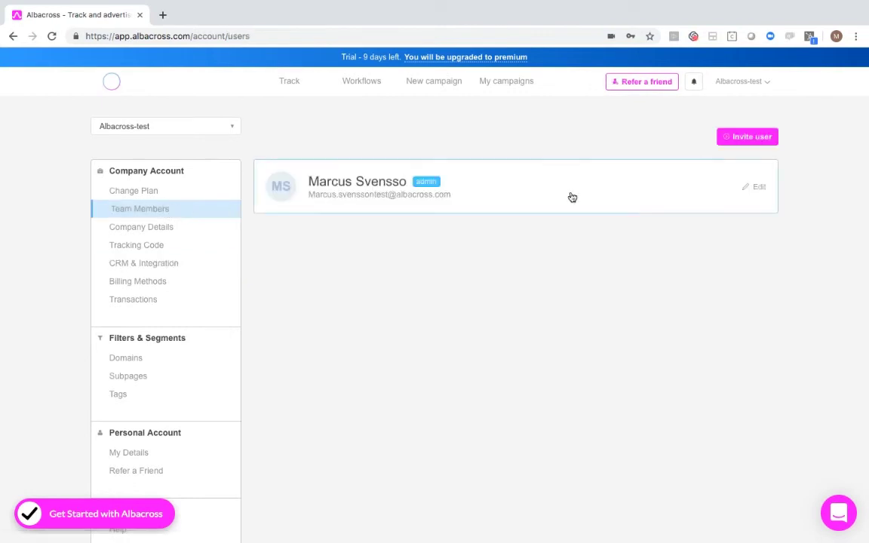
click(754, 136)
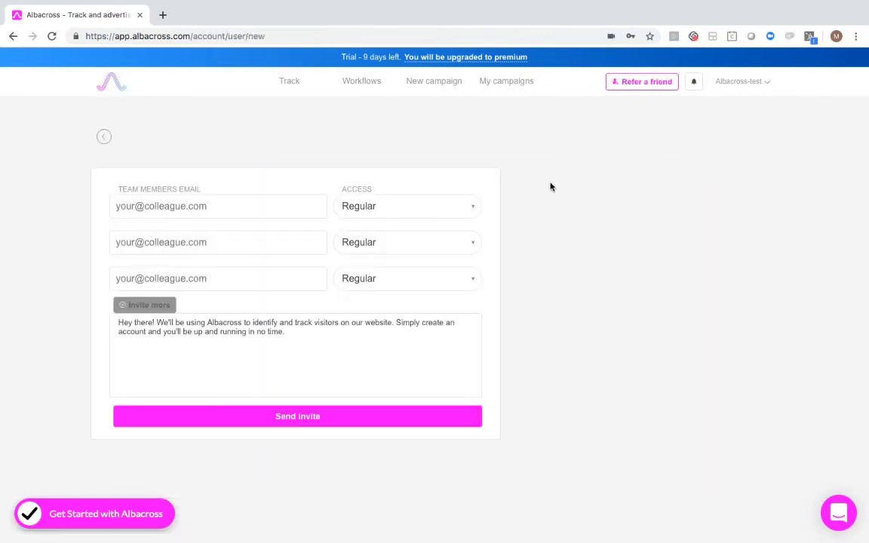
click(378, 205)
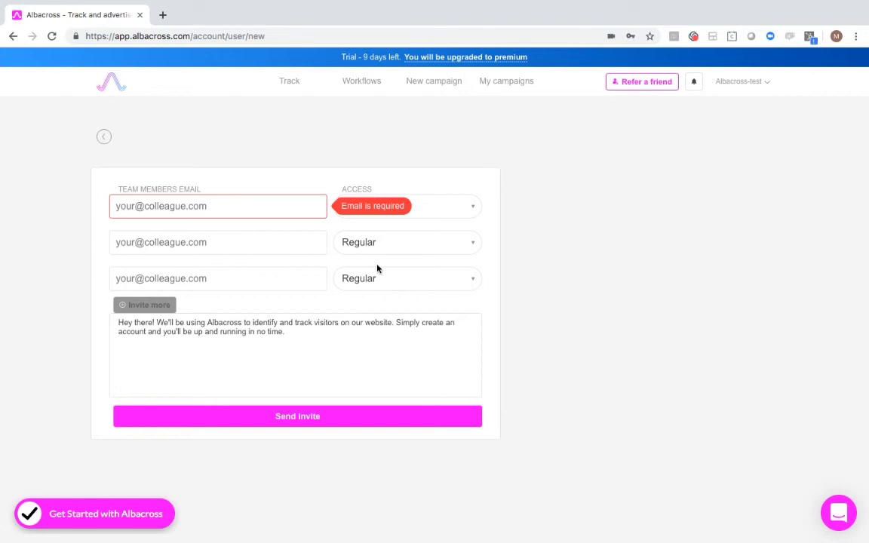
- Start a new email report trigger in Workflows and check its interval options
click(363, 83)
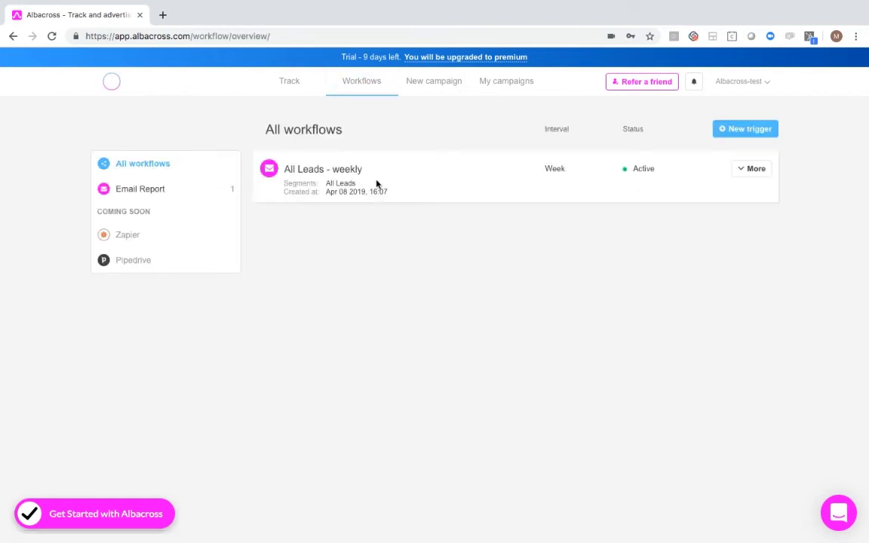
click(758, 131)
click(436, 262)
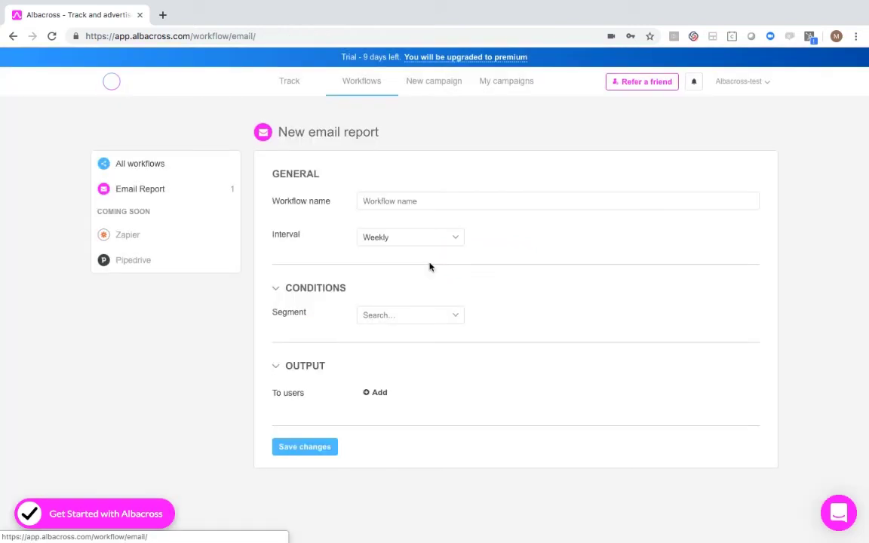
click(415, 243)
click(415, 243)
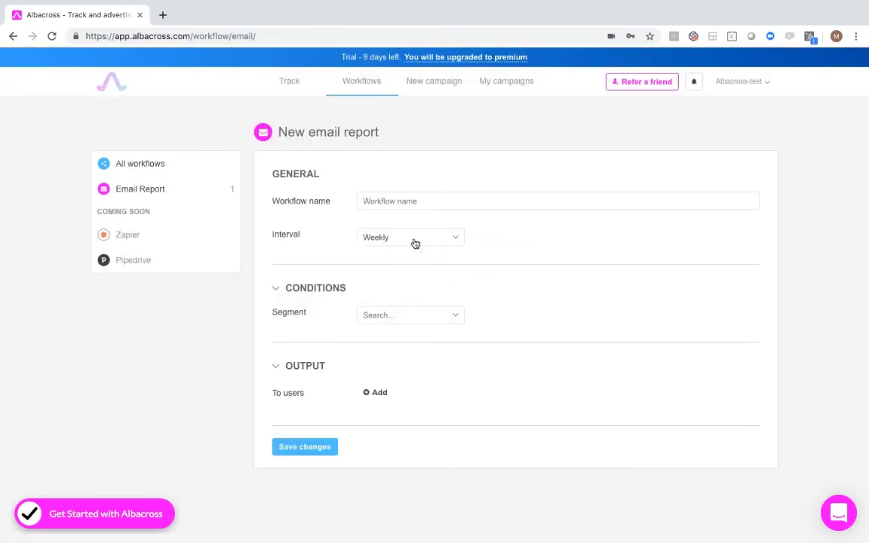
- Name the email report workflow Test, set its segment to Segment 2, and open the choice of recipient users
click(418, 200)
text(Te)
click(432, 315)
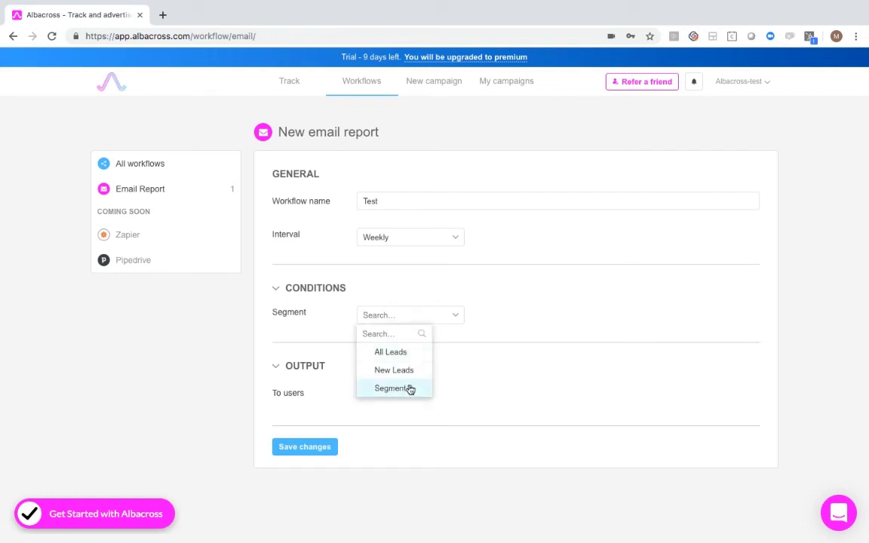
click(409, 388)
click(380, 393)
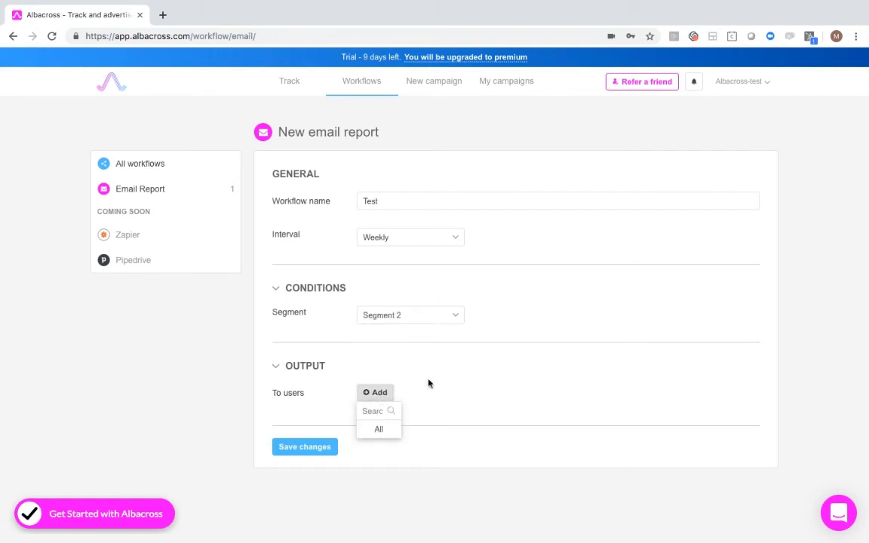